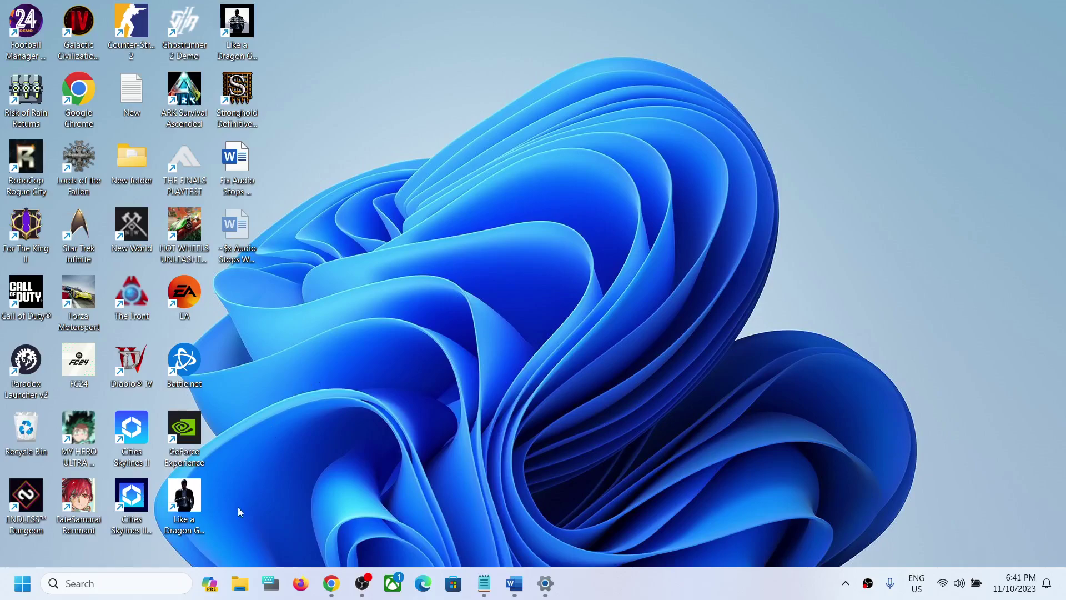
Step: Launch Settings and go to the Personalization > Taskbar page
left_click(212, 585)
left_click(22, 583)
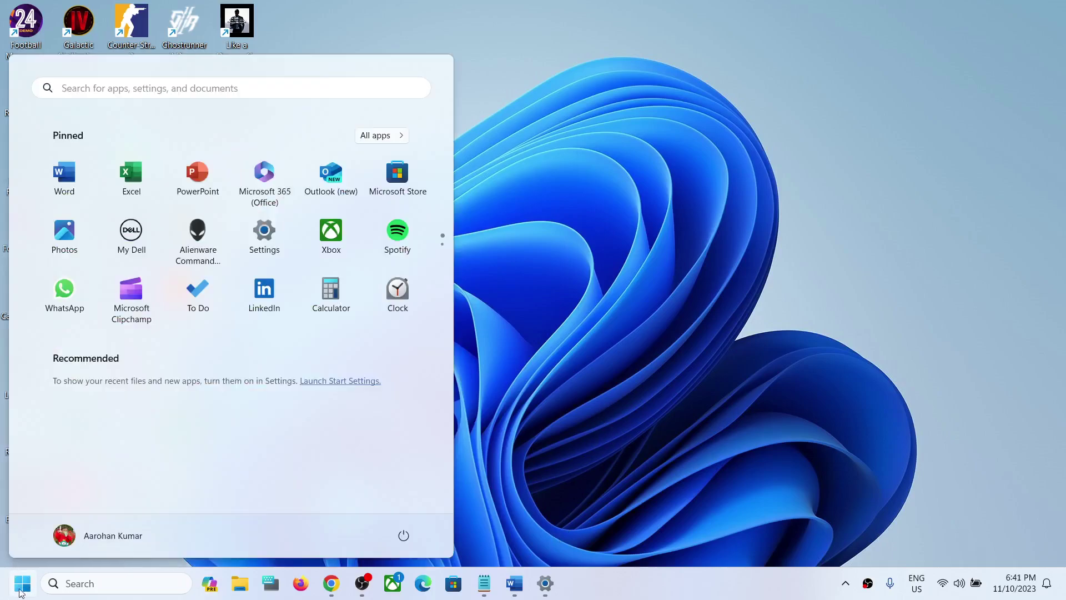
left_click(280, 241)
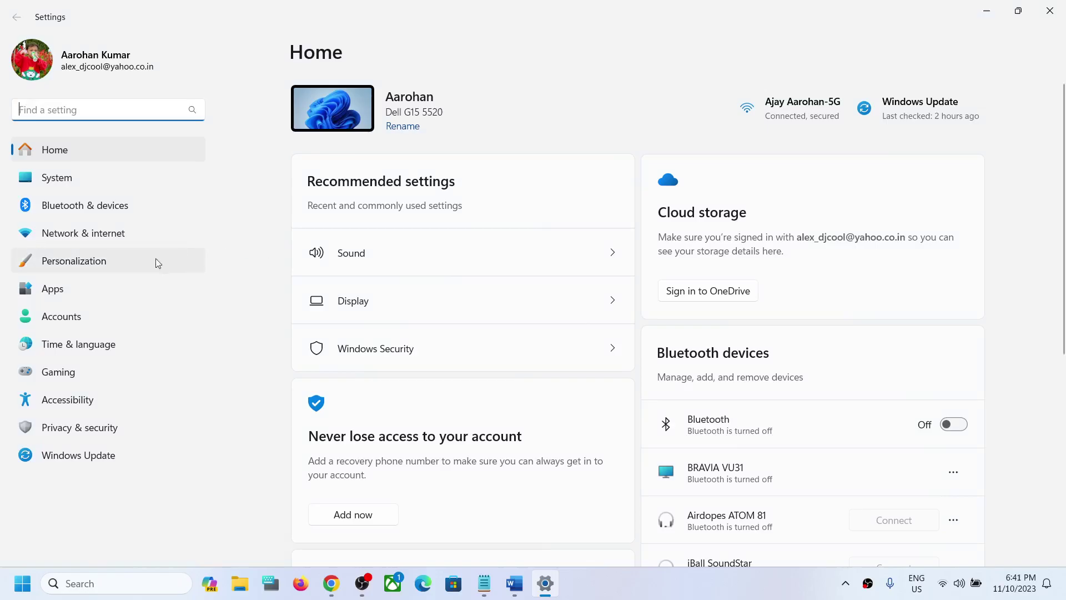
left_click(80, 261)
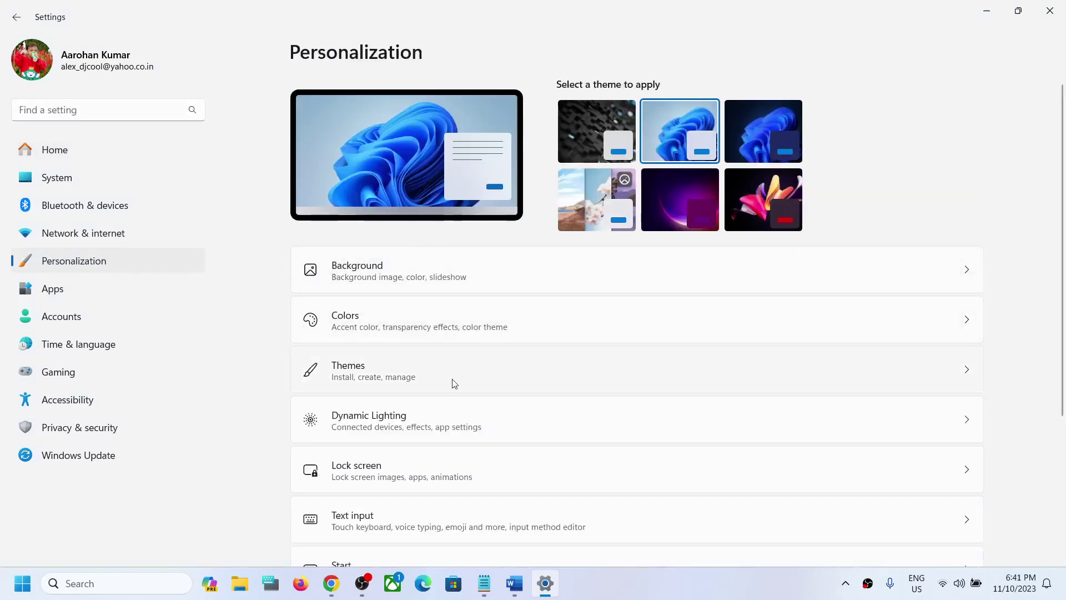
scroll(450, 384, "down", 3)
scroll(388, 450, "down", 1)
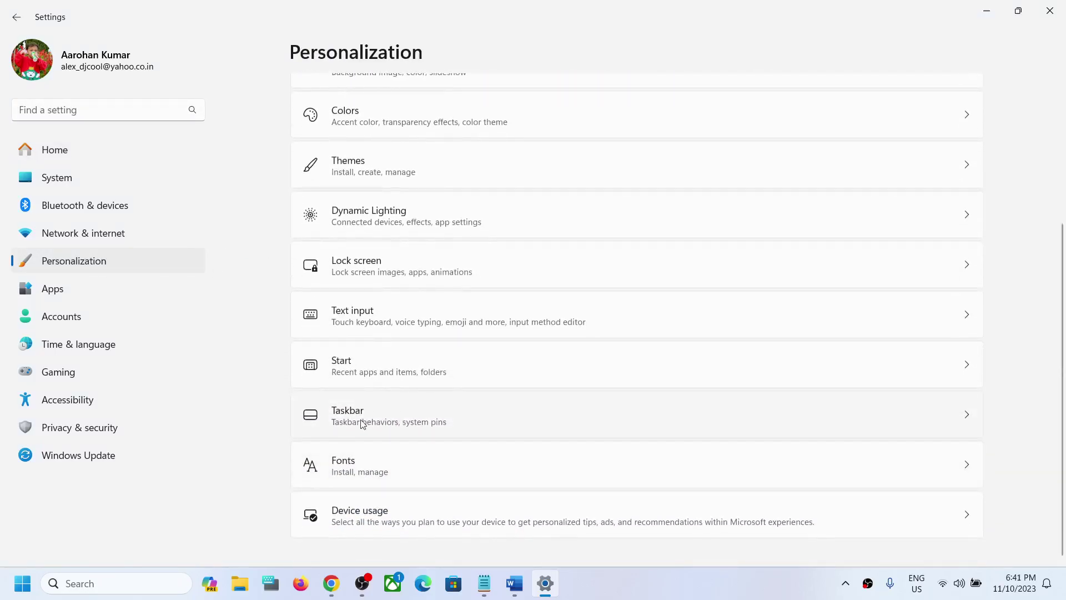
left_click(364, 421)
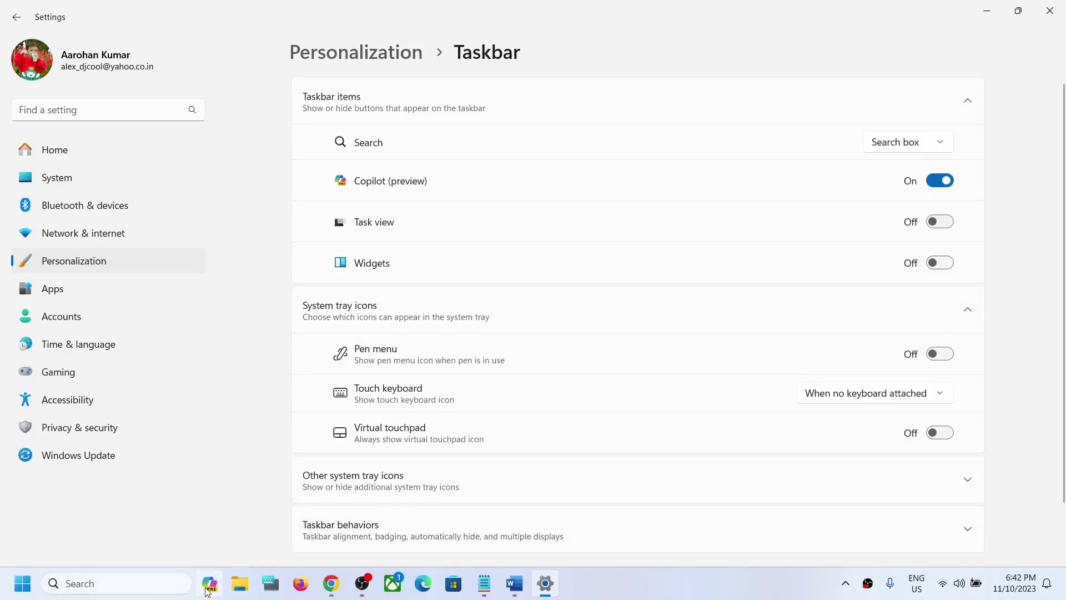
Step: Toggle Copilot (preview) off and on twice, leaving it switched on
left_click(940, 181)
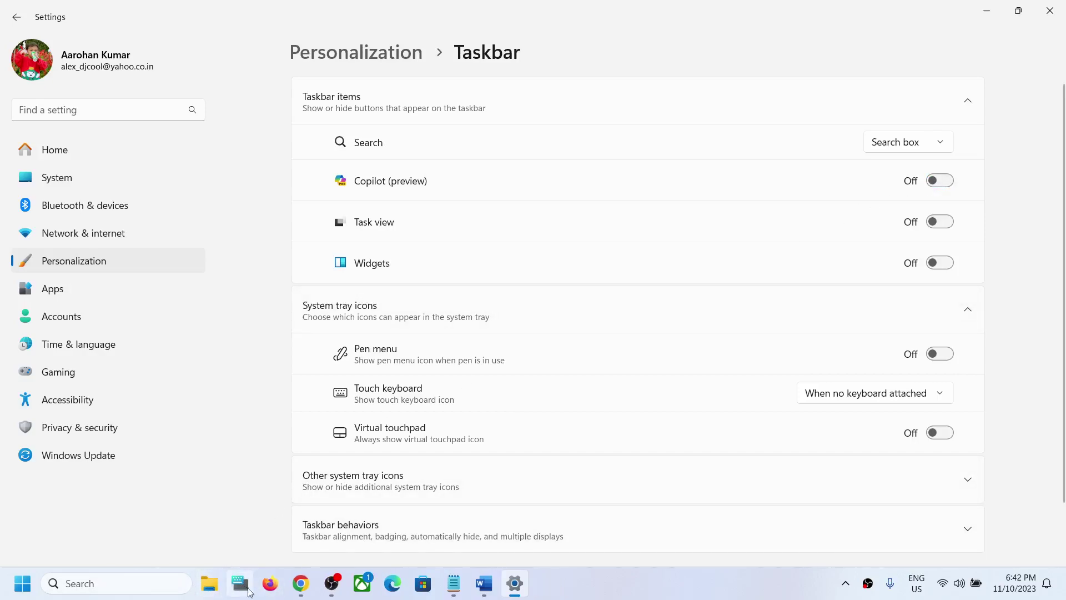
left_click(940, 181)
left_click(934, 185)
left_click(940, 181)
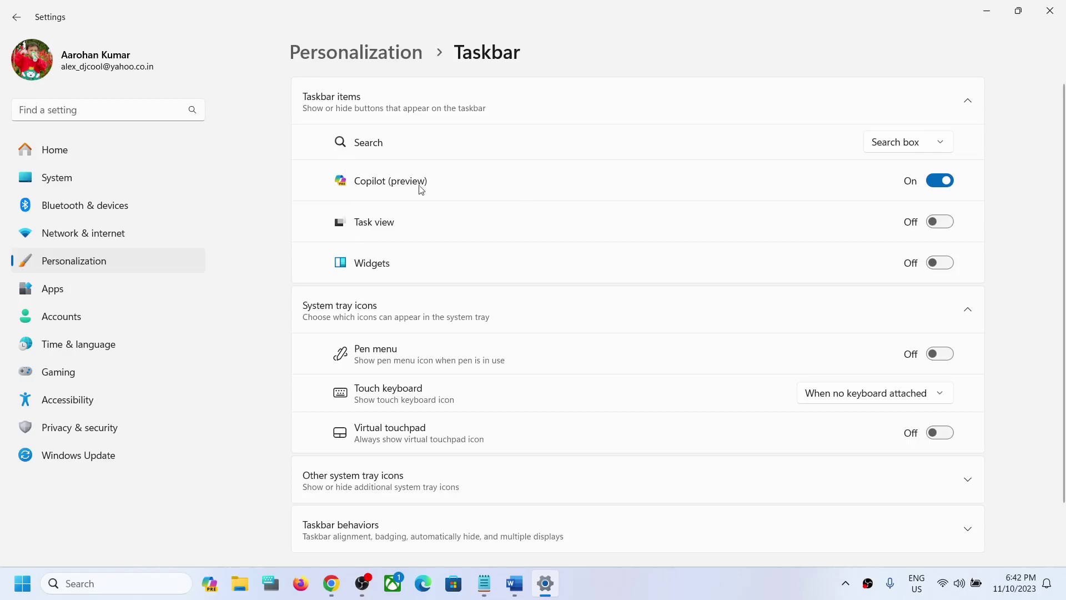
Step: Close Settings and copy the full reg add command from the Word document
left_click(1052, 12)
left_click(514, 583)
scroll(495, 294, "down", 3)
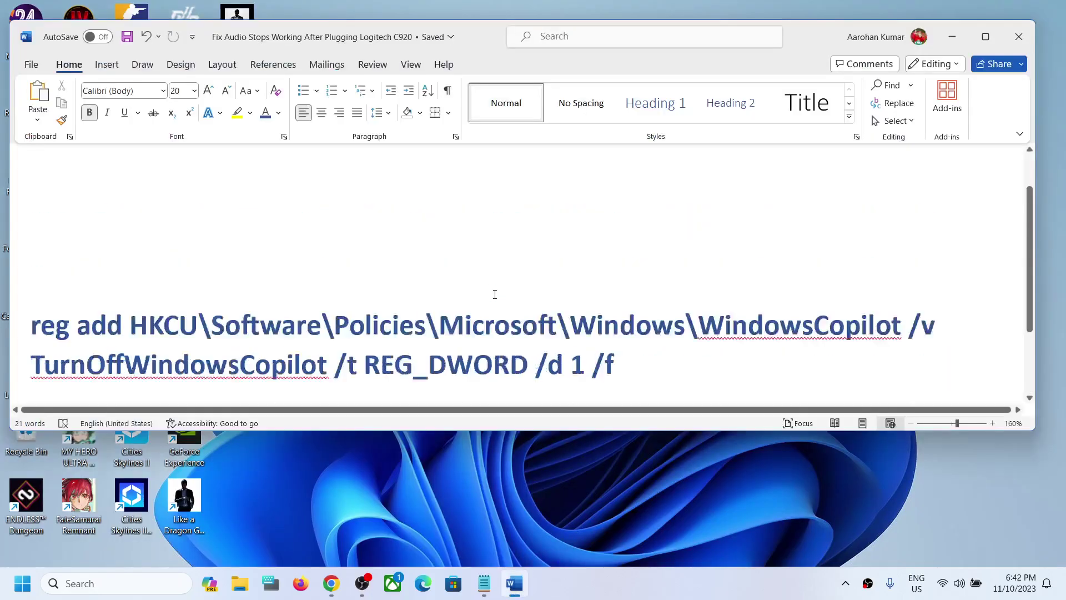
left_click_drag(617, 364, 31, 326)
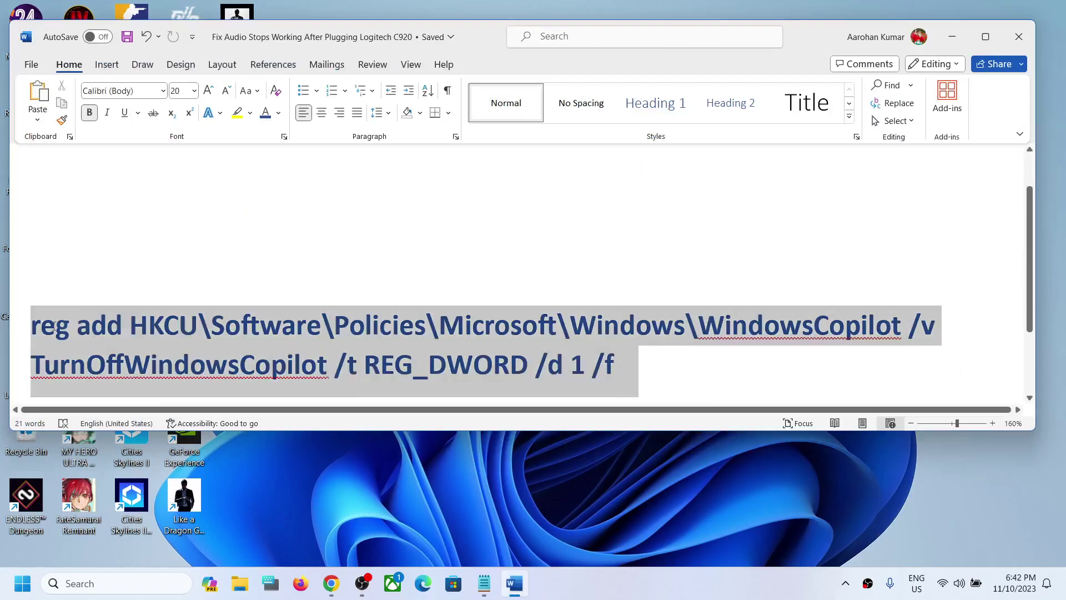
right_click(101, 344)
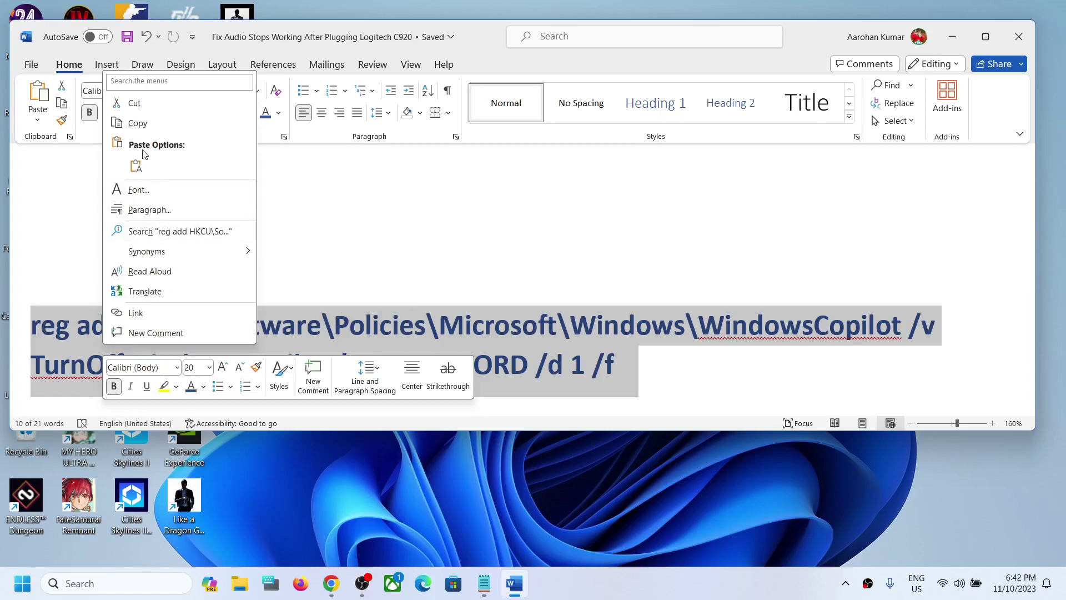
left_click(138, 123)
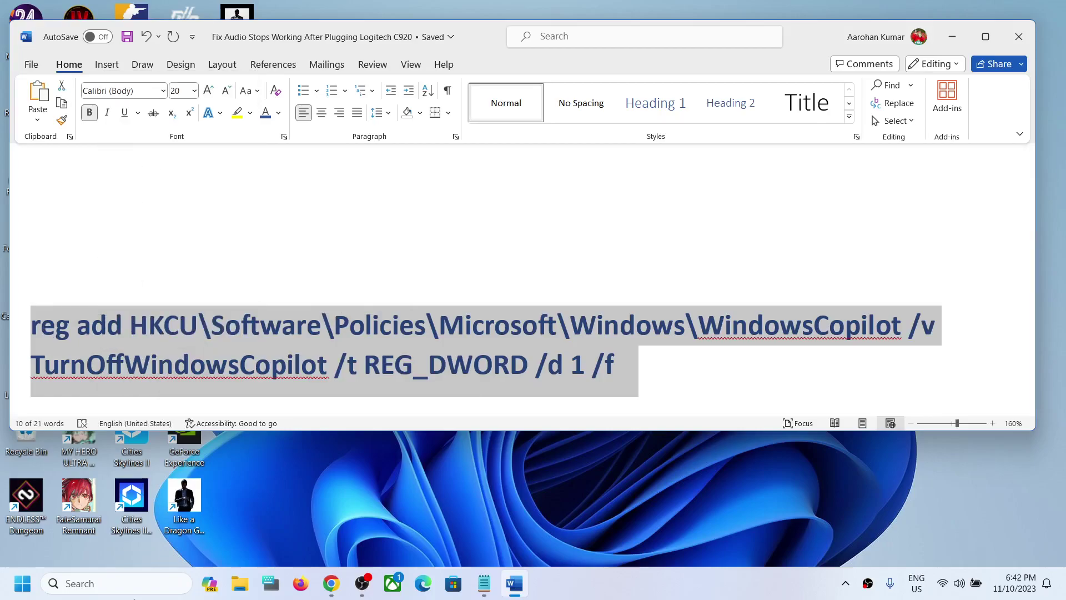
Step: Run the copied reg add command in an administrator Command Prompt
left_click(117, 584)
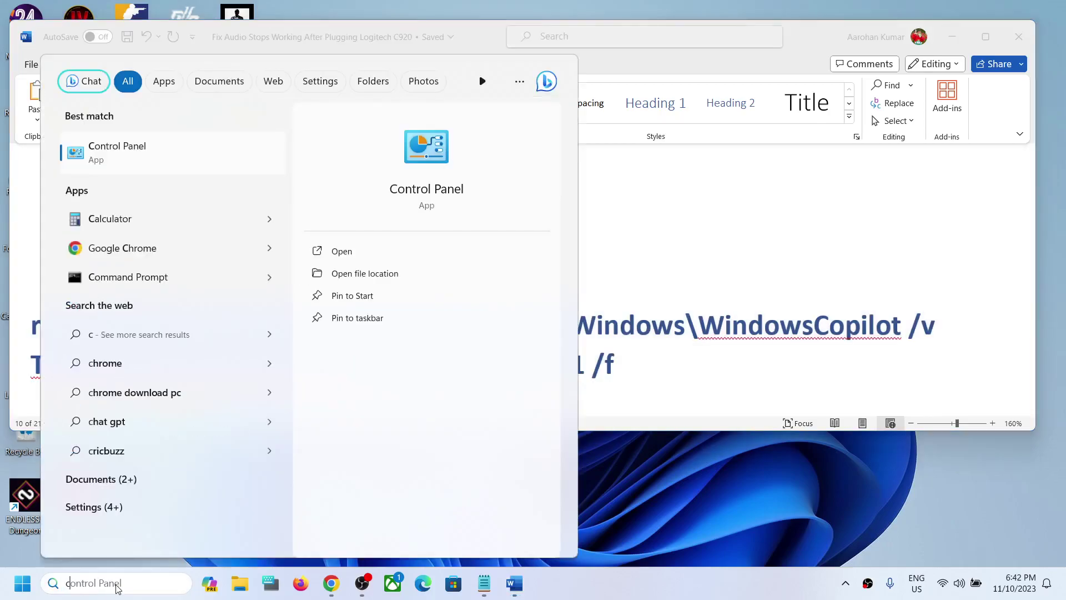
type("cmd")
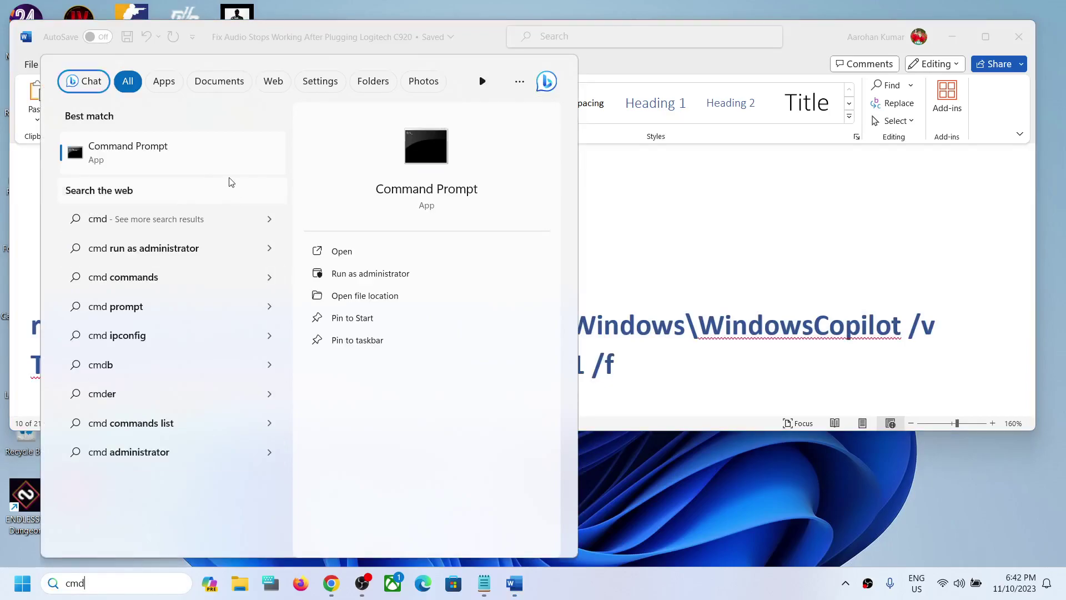
right_click(151, 169)
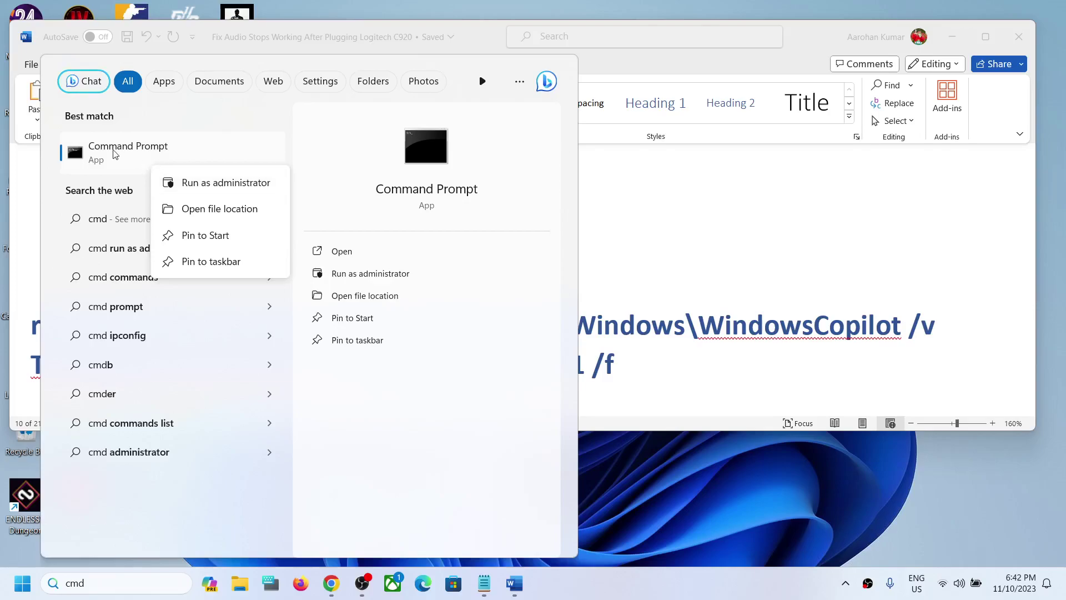
left_click(225, 184)
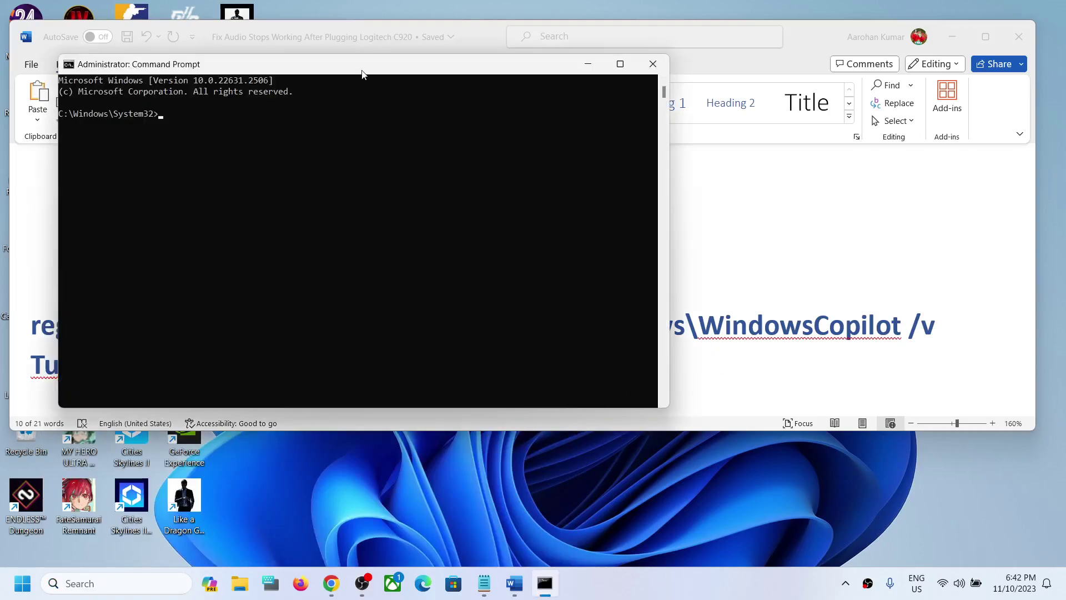
left_click_drag(362, 66, 450, 117)
key("ctrl+v")
key("Return")
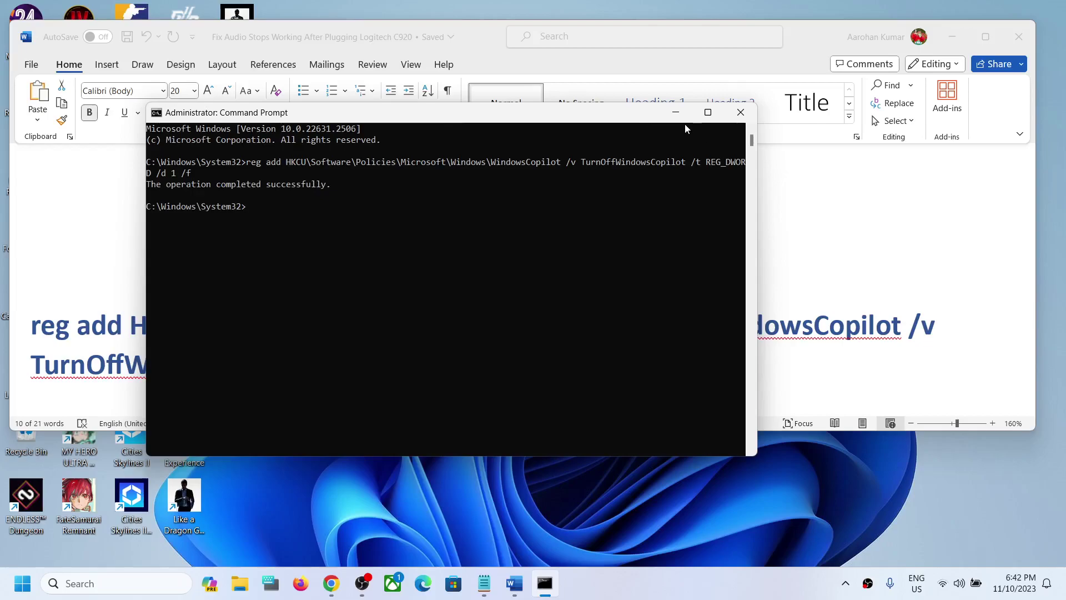
Step: Put Command Prompt away, confirm Copilot still opens, and bring up the Start menu
left_click(676, 113)
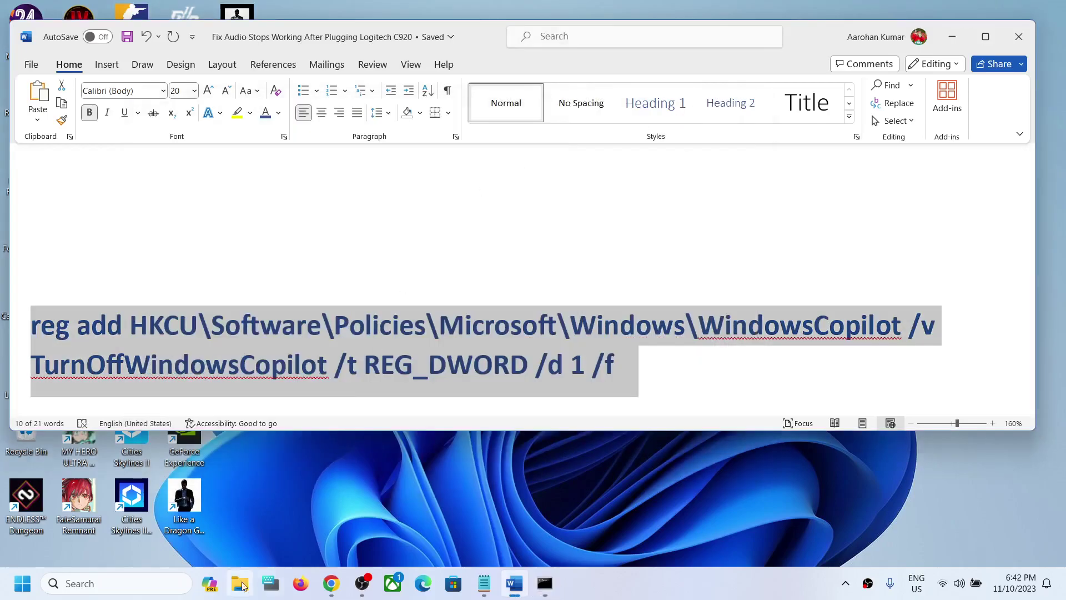
left_click(211, 585)
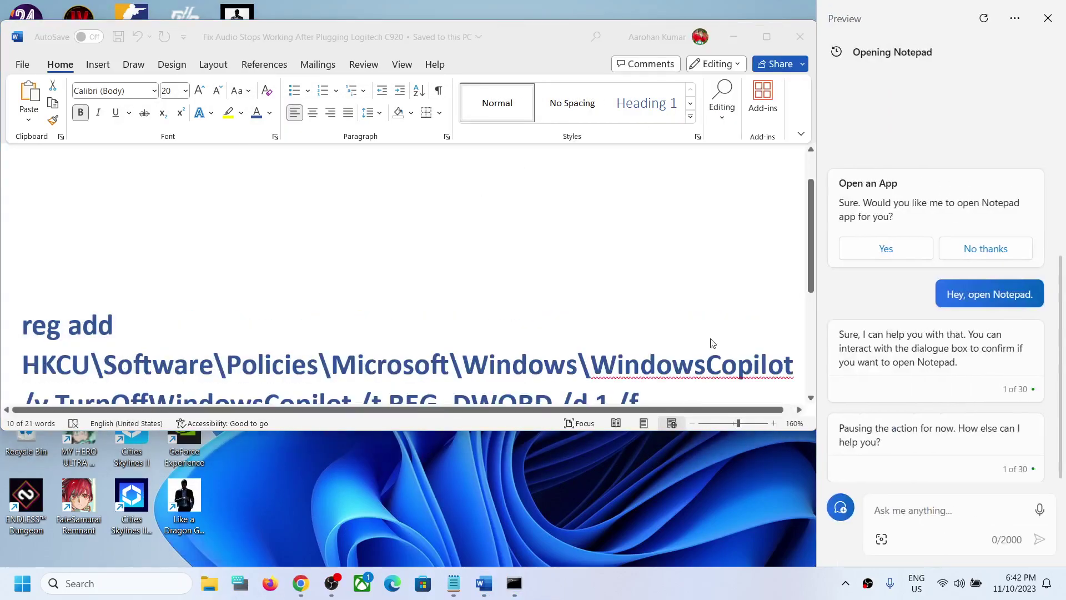
left_click(601, 295)
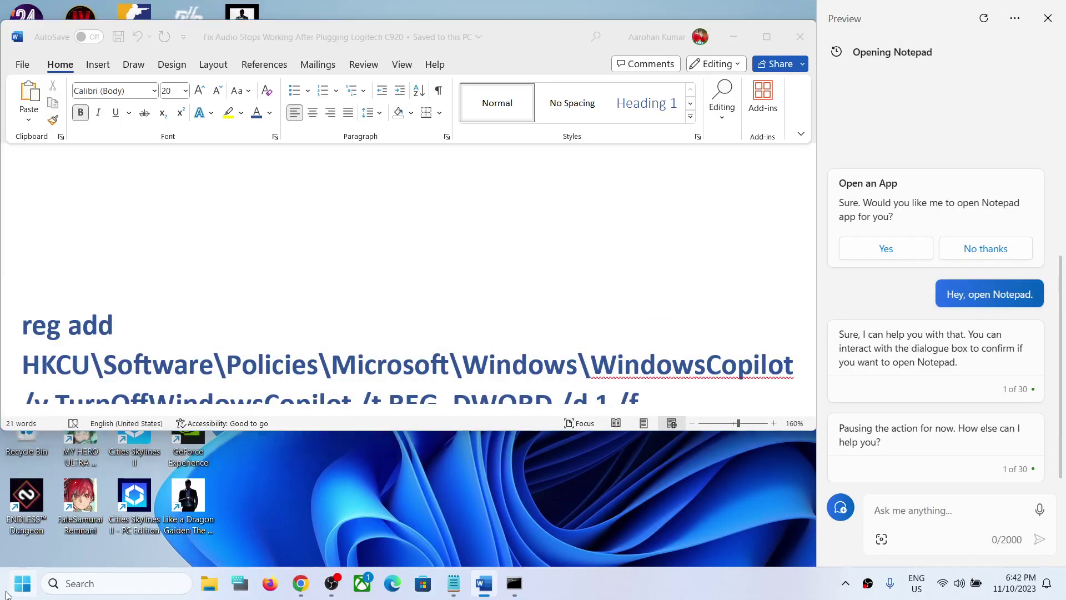
key("super")
Step: Launch Settings beside the Copilot pane and go to Personalization > Taskbar
left_click(264, 237)
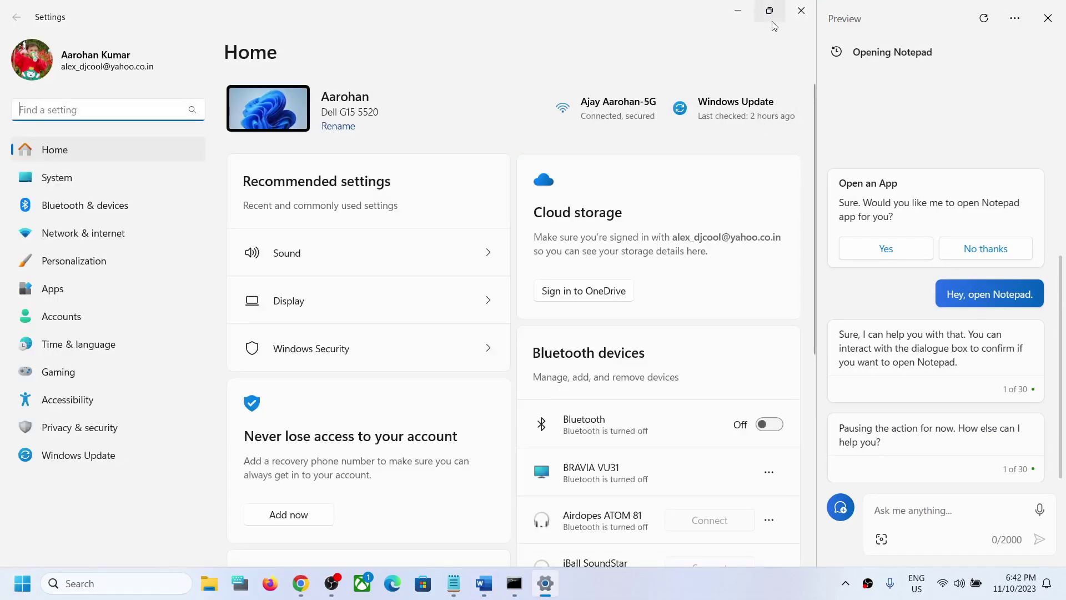
left_click(772, 20)
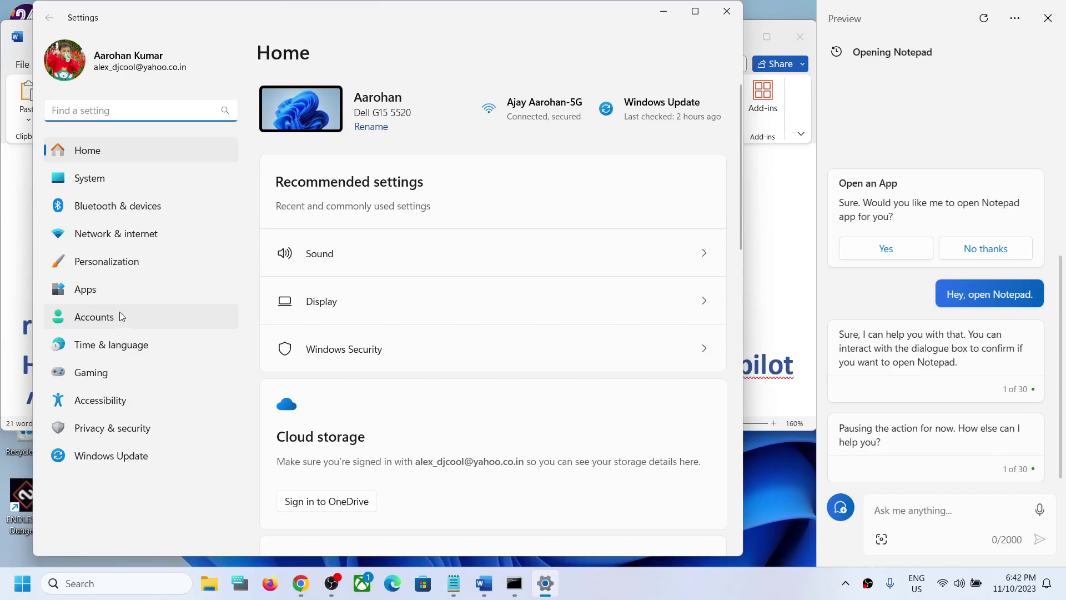
left_click(106, 261)
left_click(695, 10)
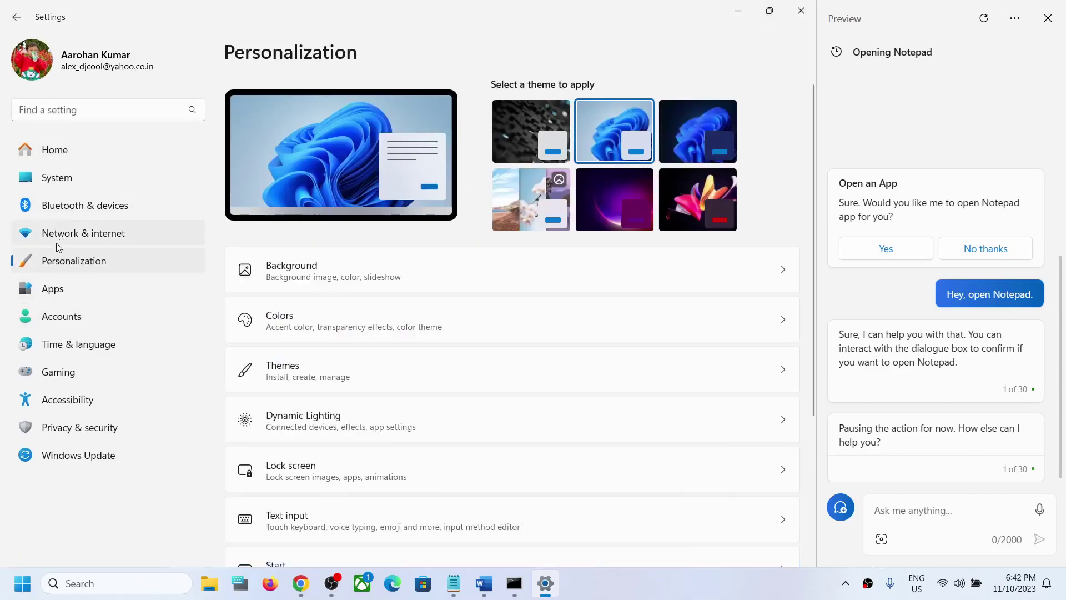
scroll(352, 336, "down", 3)
scroll(354, 407, "down", 2)
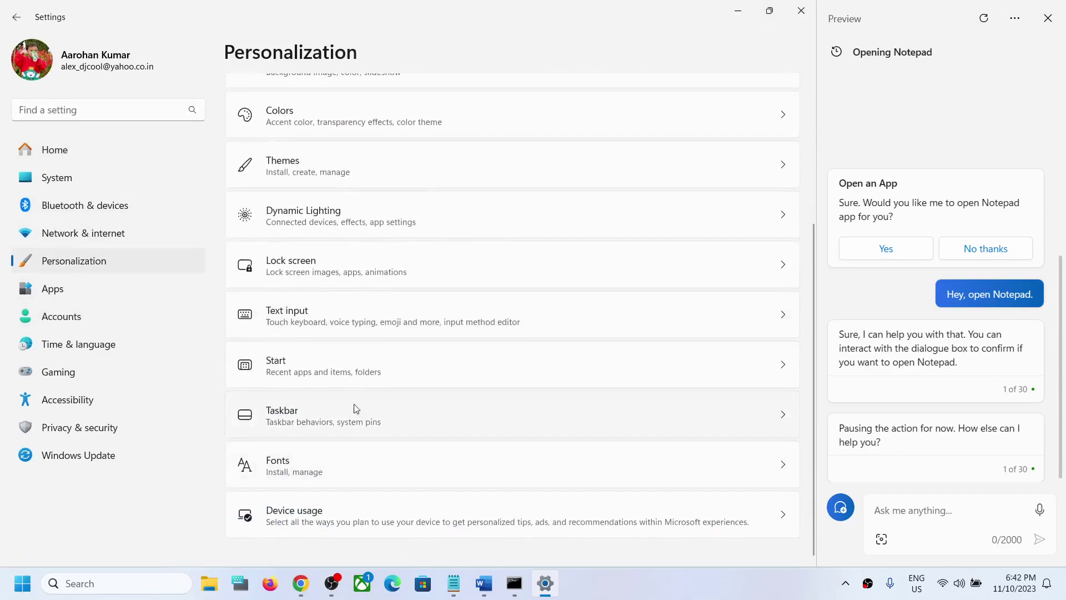
left_click(285, 423)
Step: Maximize the Settings window and close the Copilot side pane
left_click(769, 12)
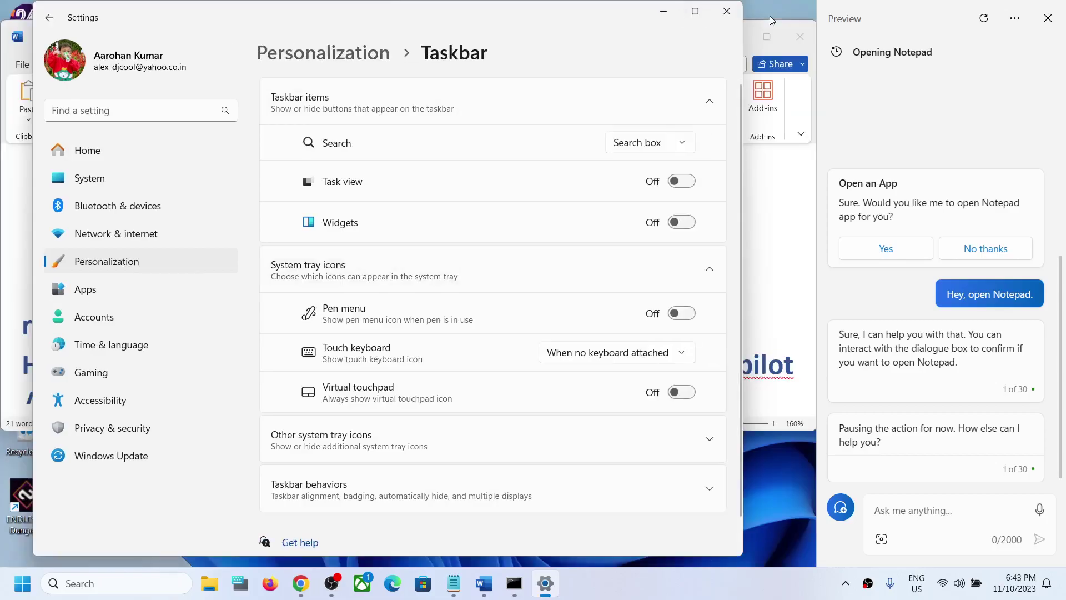
left_click(695, 12)
left_click(1048, 18)
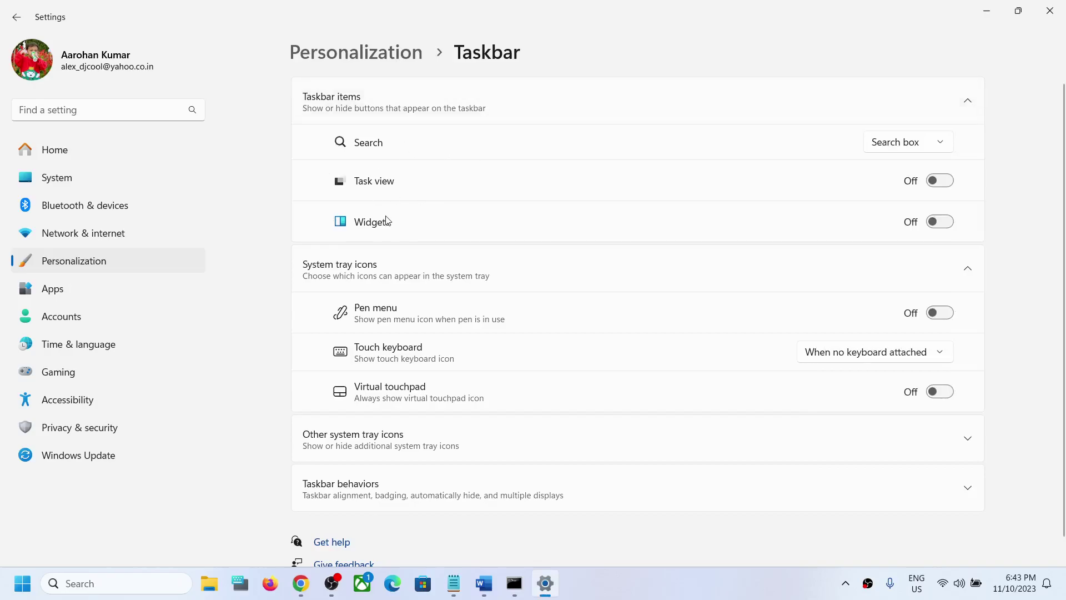
Step: Switch to Word briefly, then minimize it to view the Taskbar settings again
left_click(483, 584)
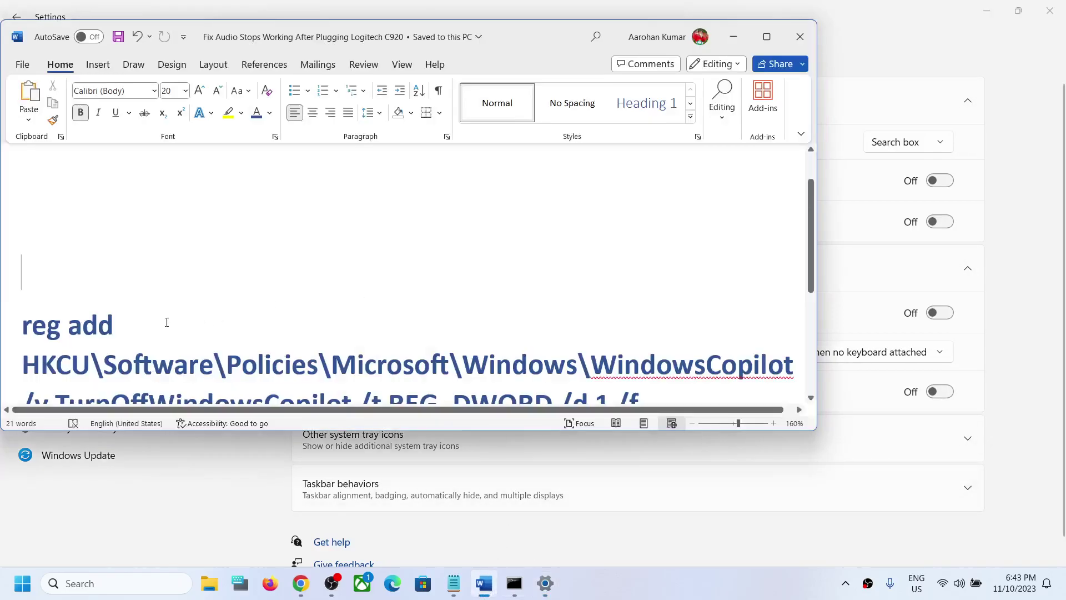
scroll(167, 323, "down", 2)
left_click_drag(650, 300, 53, 235)
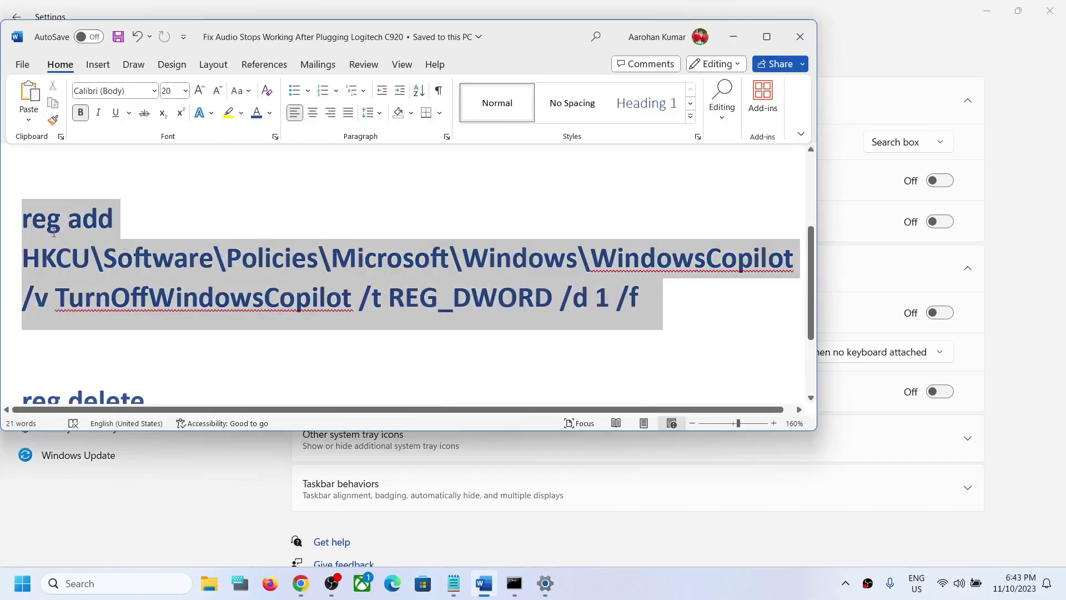
key("ctrl+c")
left_click(733, 37)
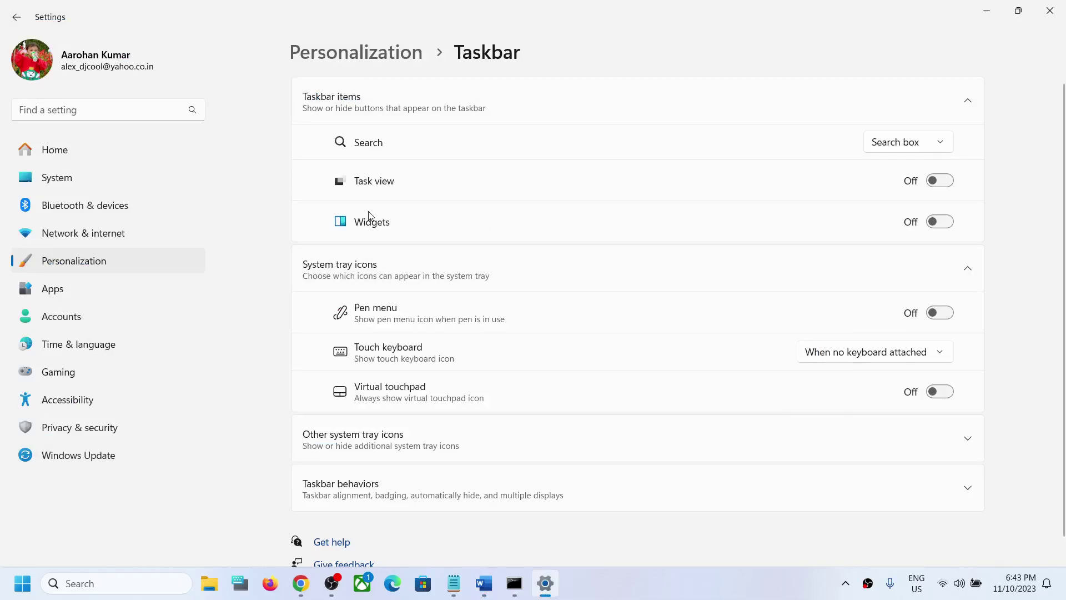
Step: Maximize Word and copy the full reg delete command line
left_click(484, 583)
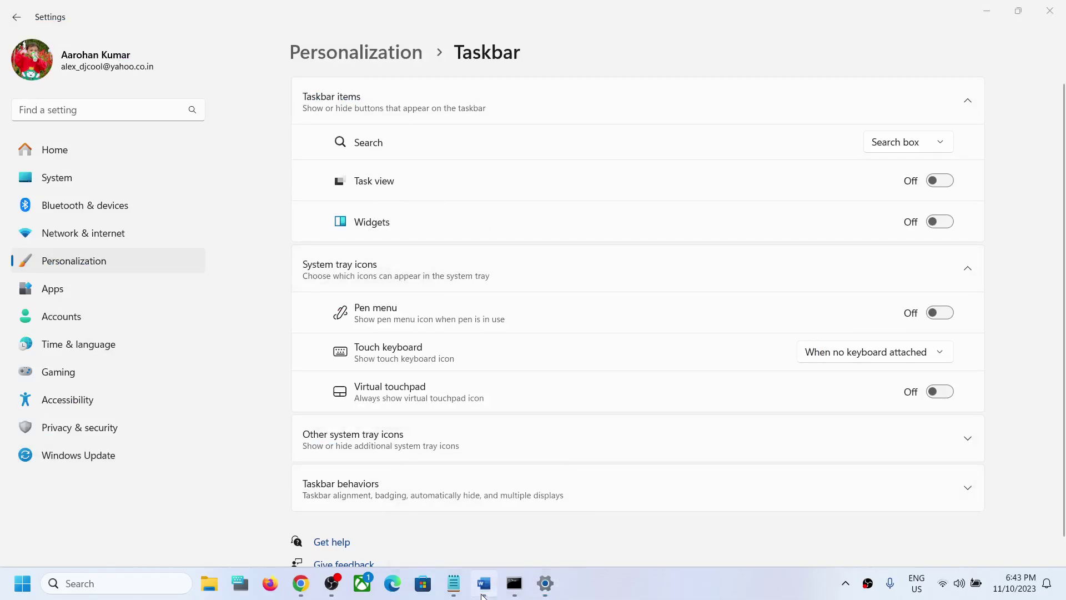
scroll(322, 353, "down", 2)
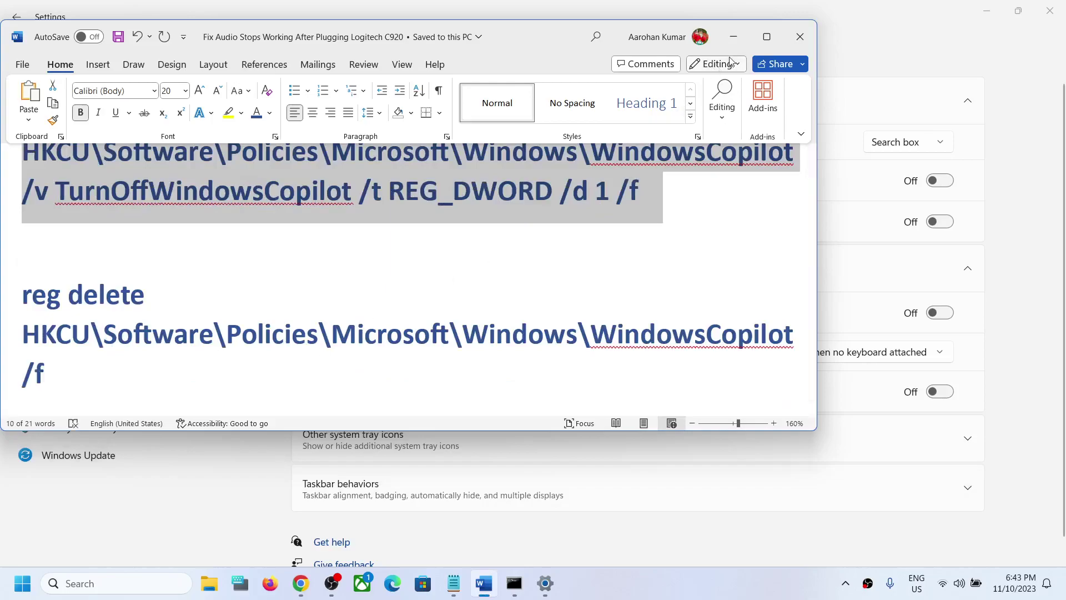
left_click(766, 37)
left_click_drag(958, 496, 22, 497)
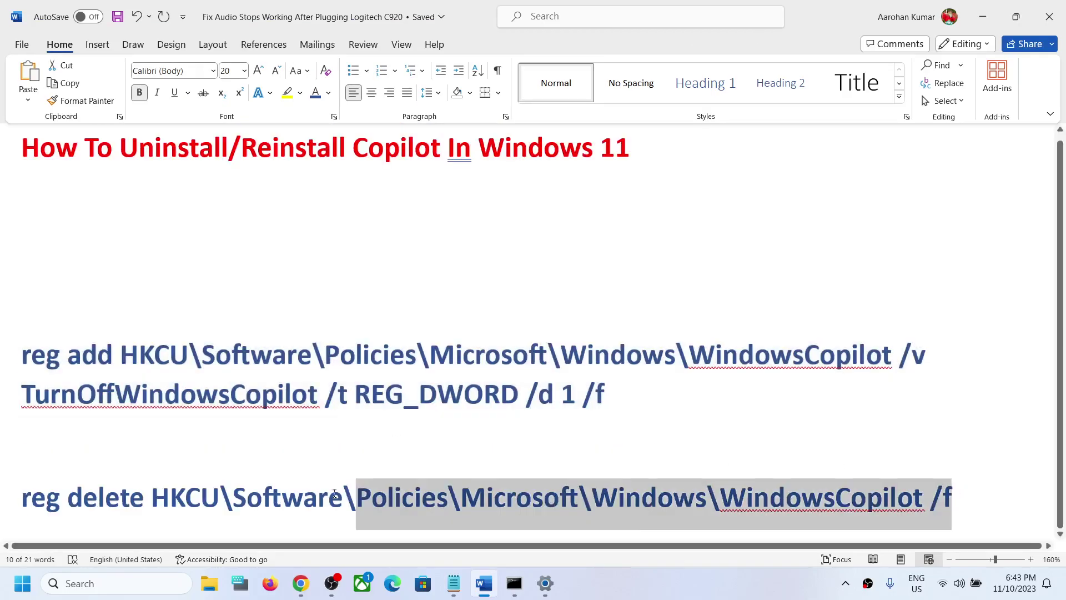
right_click(45, 492)
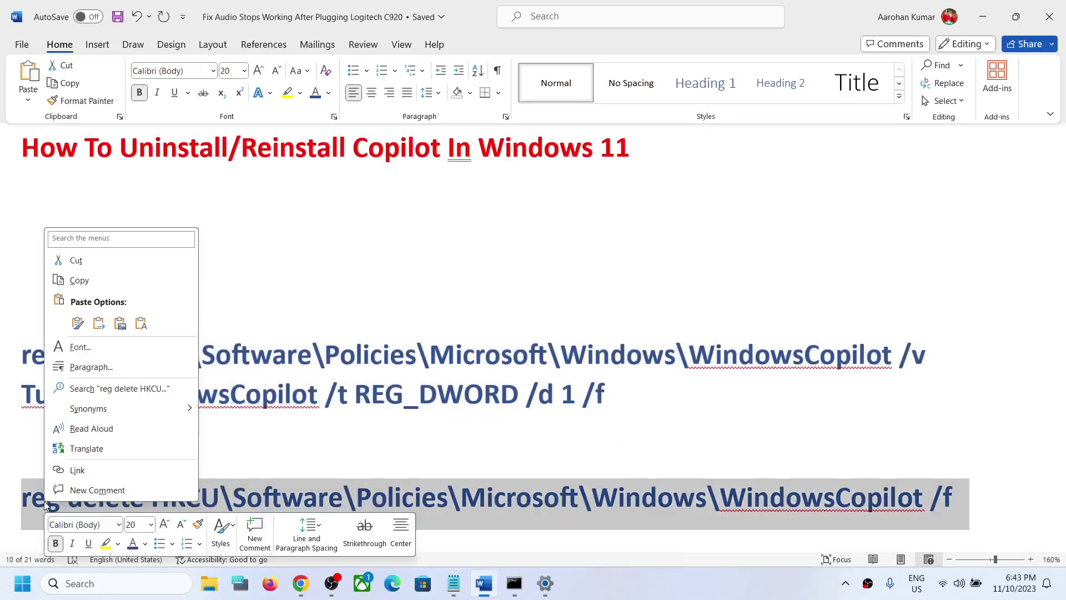
left_click(80, 281)
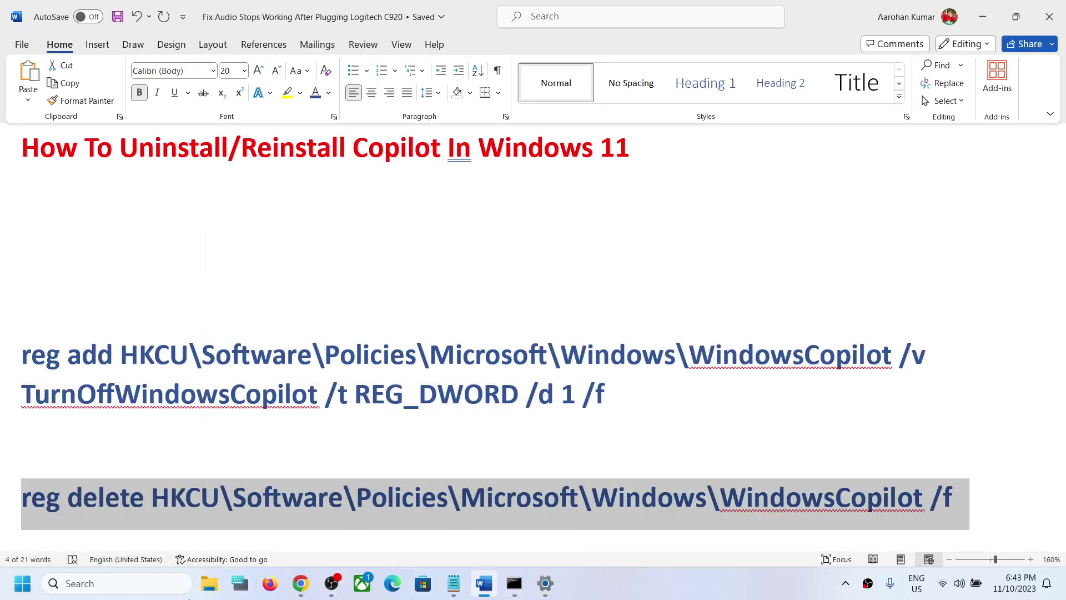
Step: Run the copied reg delete command in an administrator Command Prompt, then return to Settings
left_click(138, 583)
type("cmd")
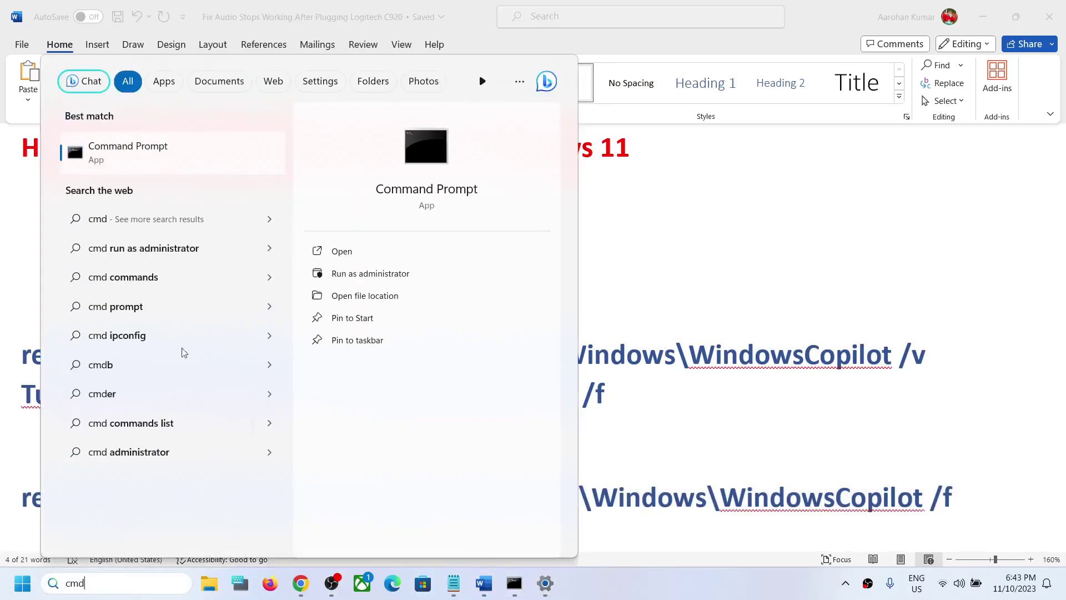
right_click(107, 160)
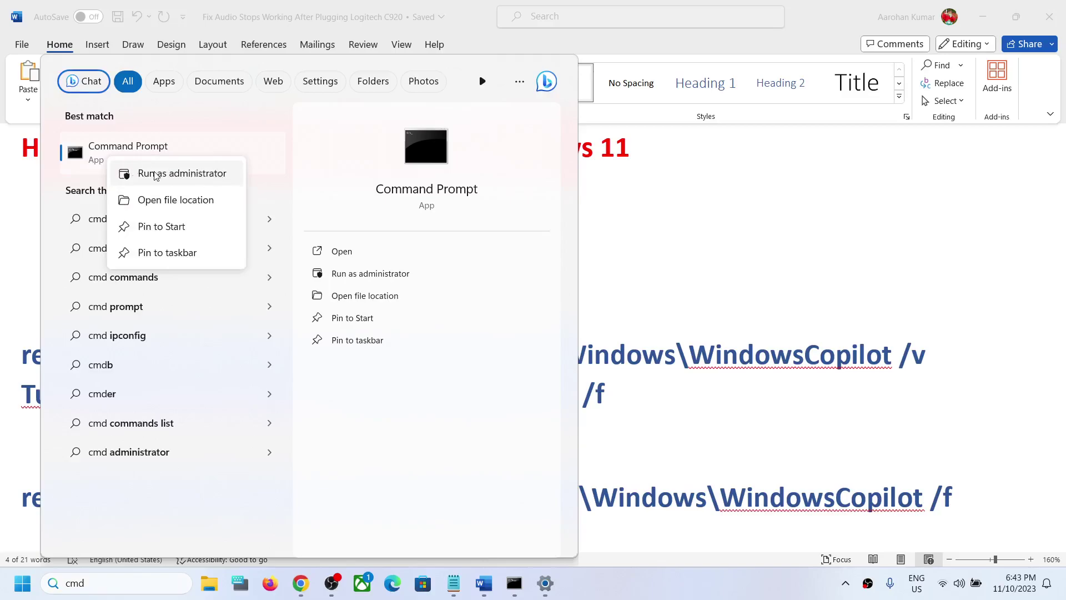
left_click(193, 177)
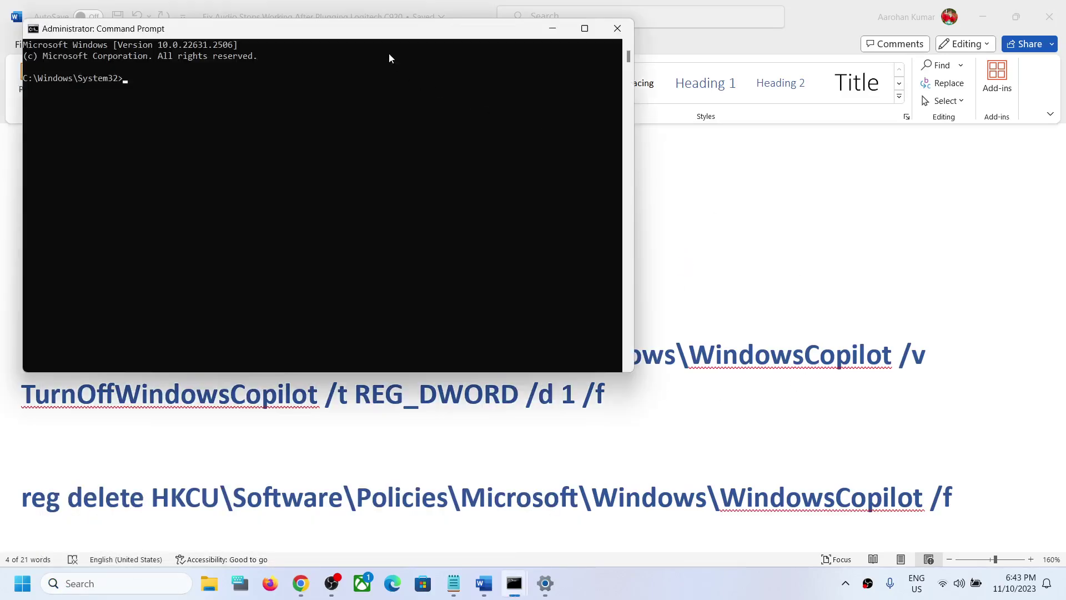
left_click_drag(389, 33, 563, 175)
key("ctrl+v")
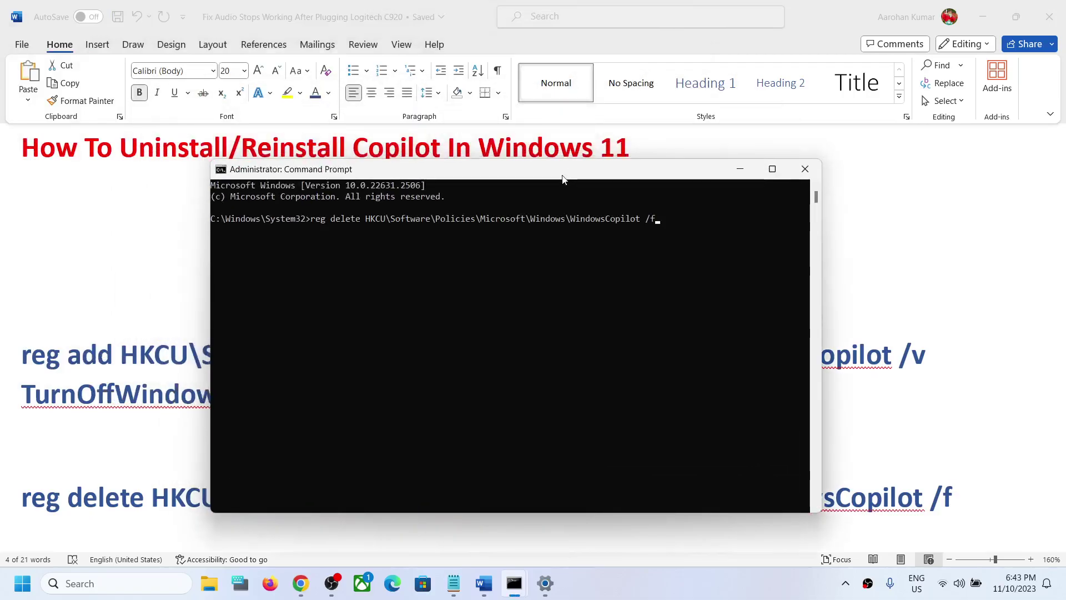
key("Return")
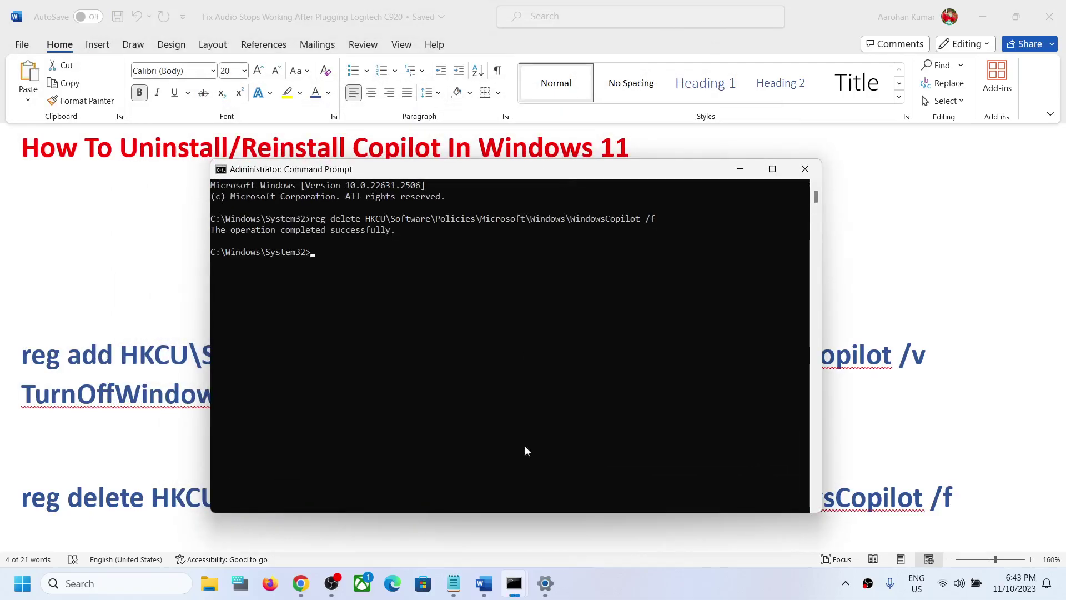
left_click(546, 583)
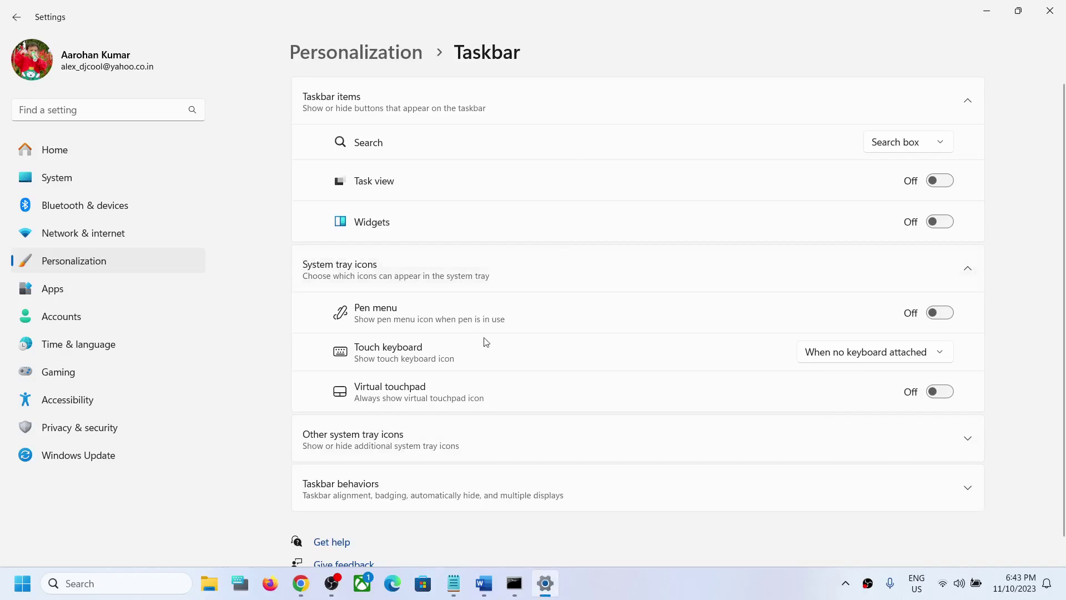
Step: Return to Personalization > Taskbar and switch Copilot (preview) off, then back on
left_click(71, 265)
scroll(434, 413, "down", 3)
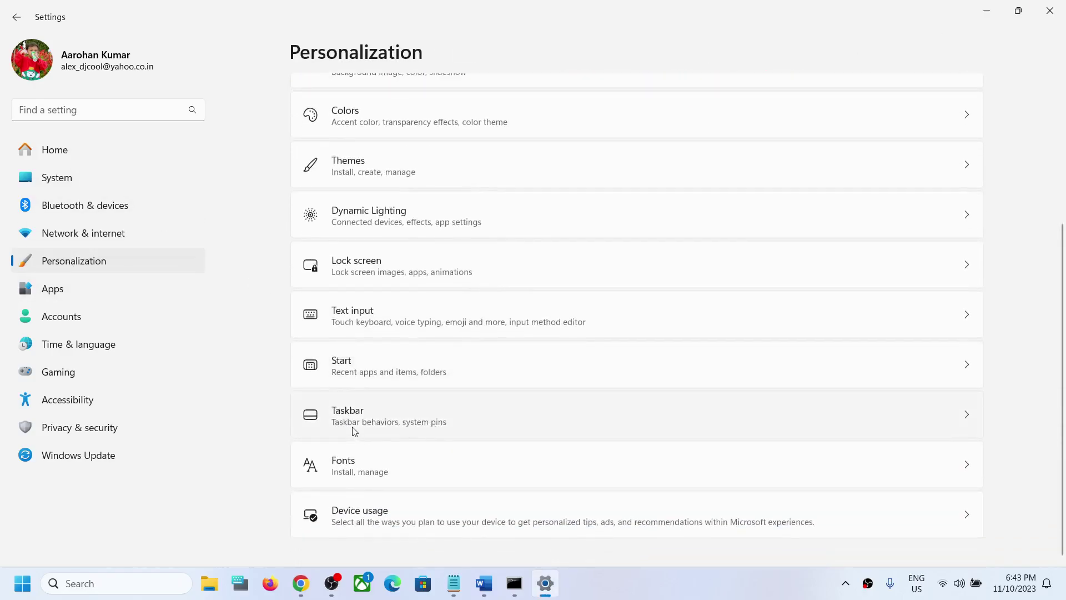
left_click(353, 421)
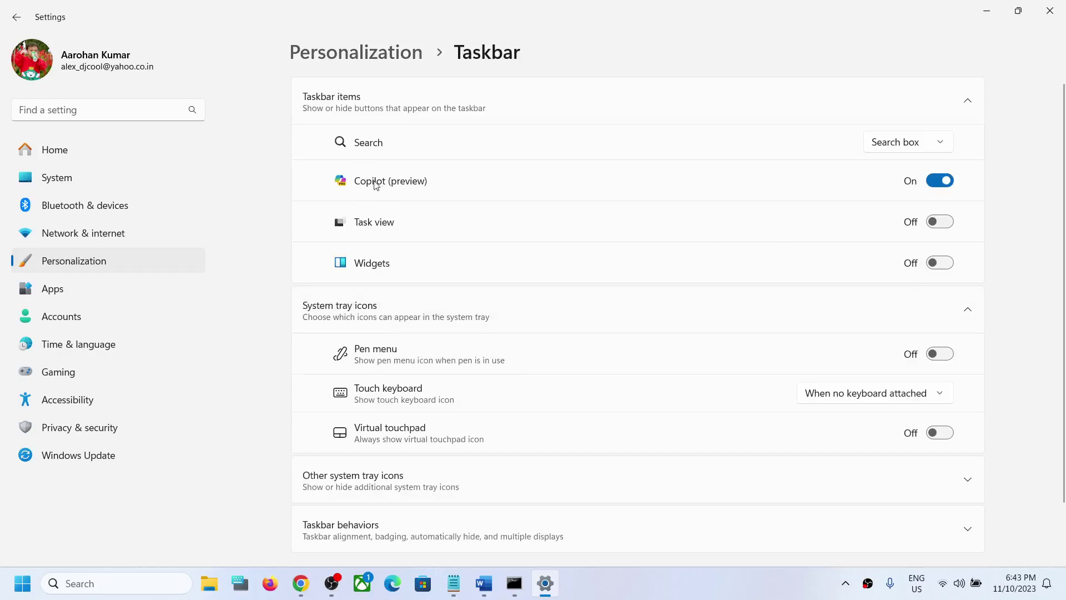
left_click(940, 180)
left_click(948, 185)
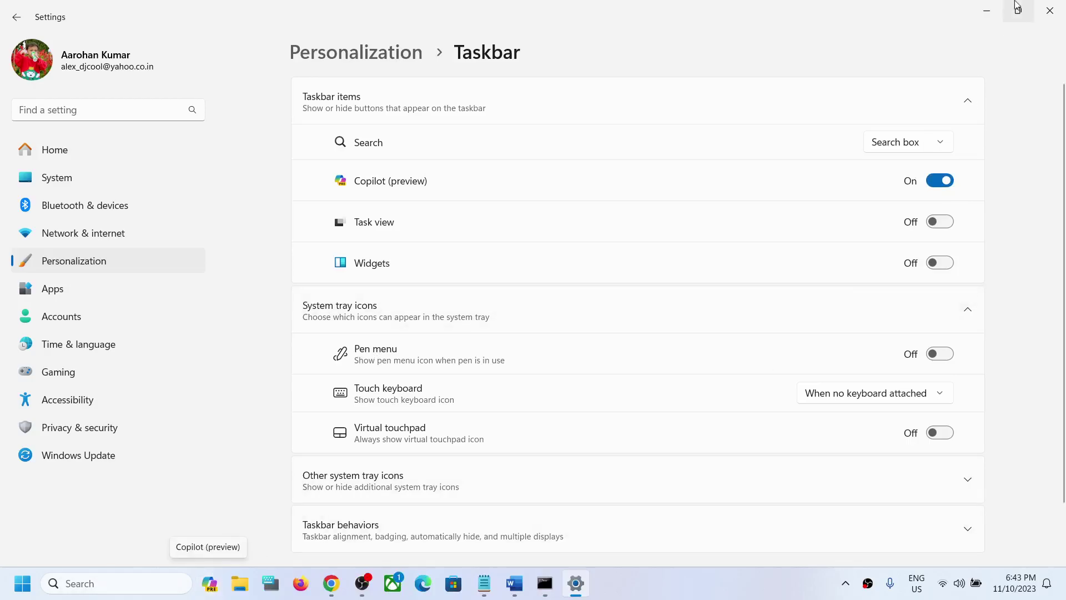
Step: Minimize Settings and select 'Reinstall Copilot In Windows 11' in the Word heading
left_click(989, 12)
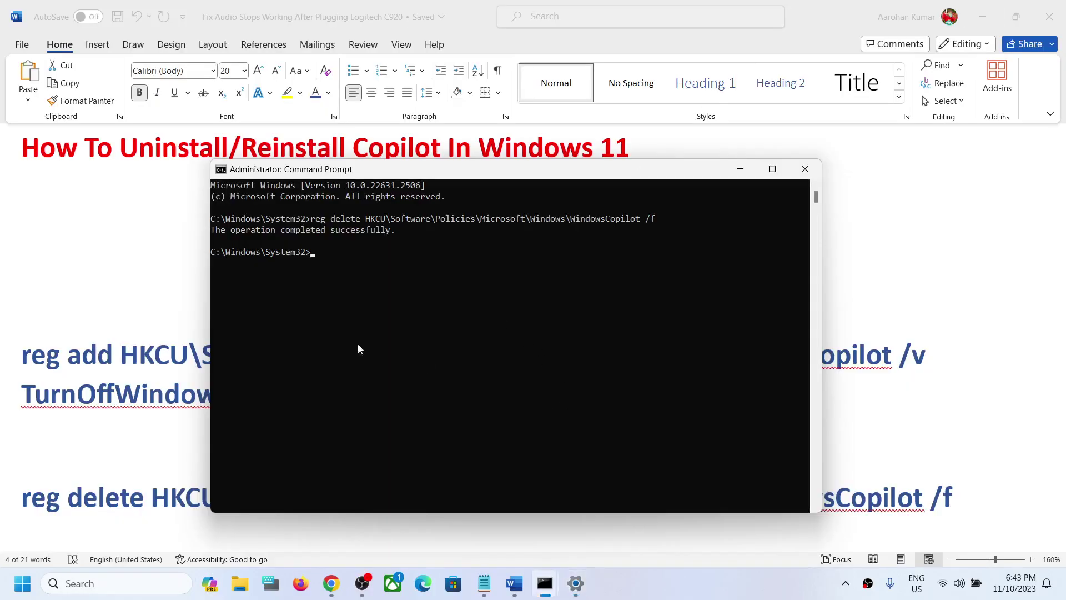
left_click(139, 301)
left_click_drag(241, 148, 633, 150)
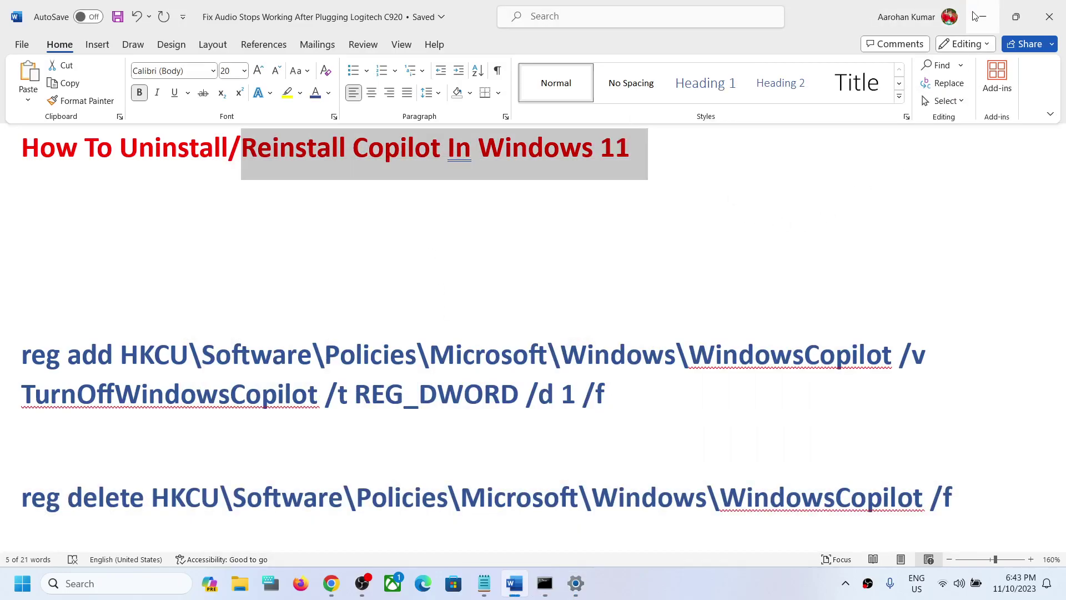
left_click(649, 579)
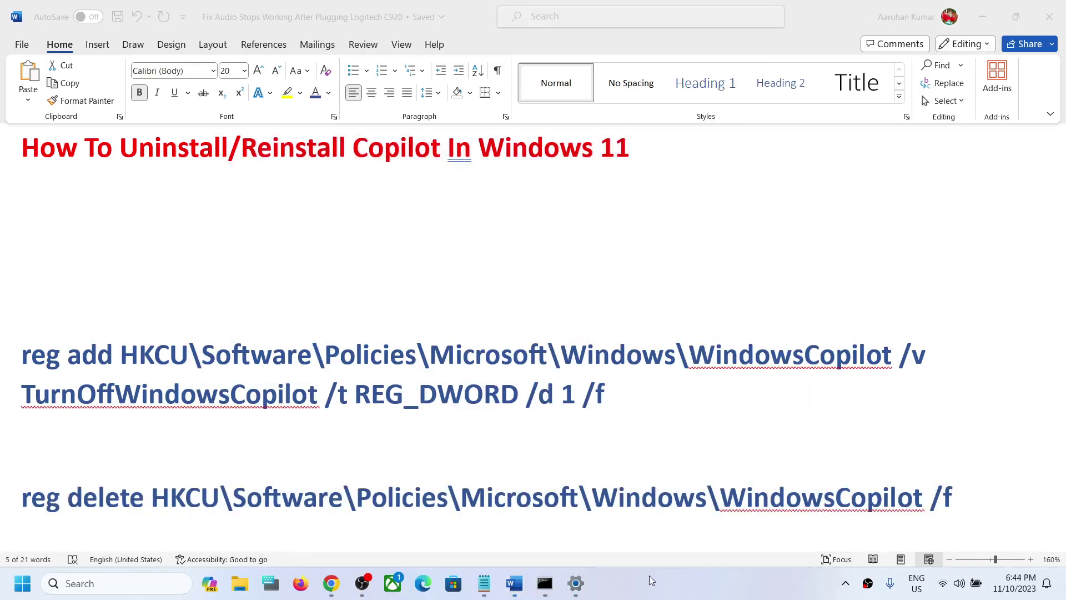